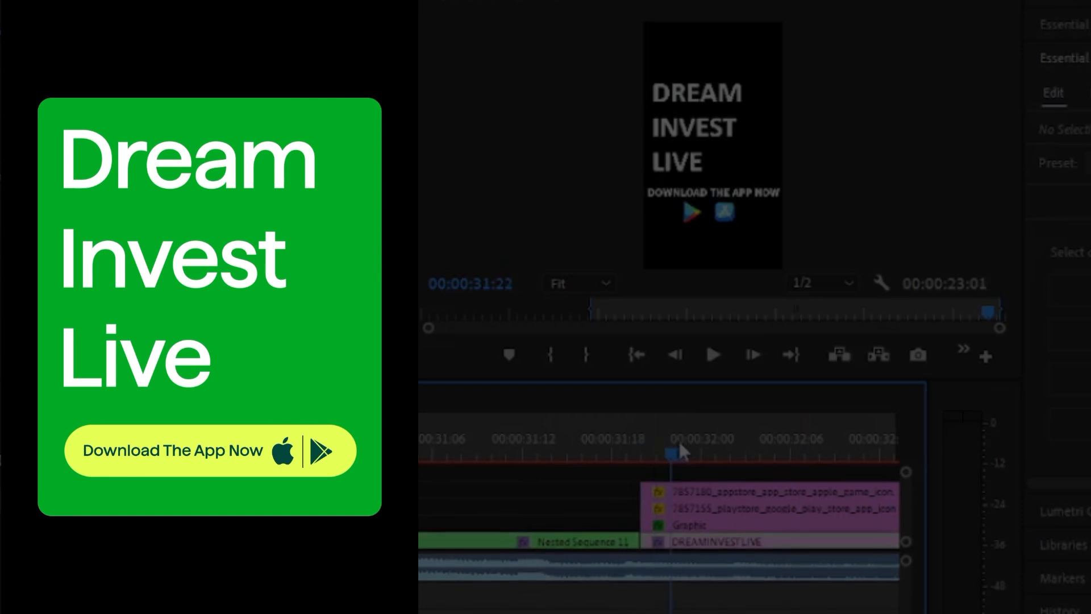
Step: Scrub through the closing DREAM INVEST LIVE scene at the end of Sequence 01
drag(680, 444, 720, 444)
drag(912, 449, 685, 451)
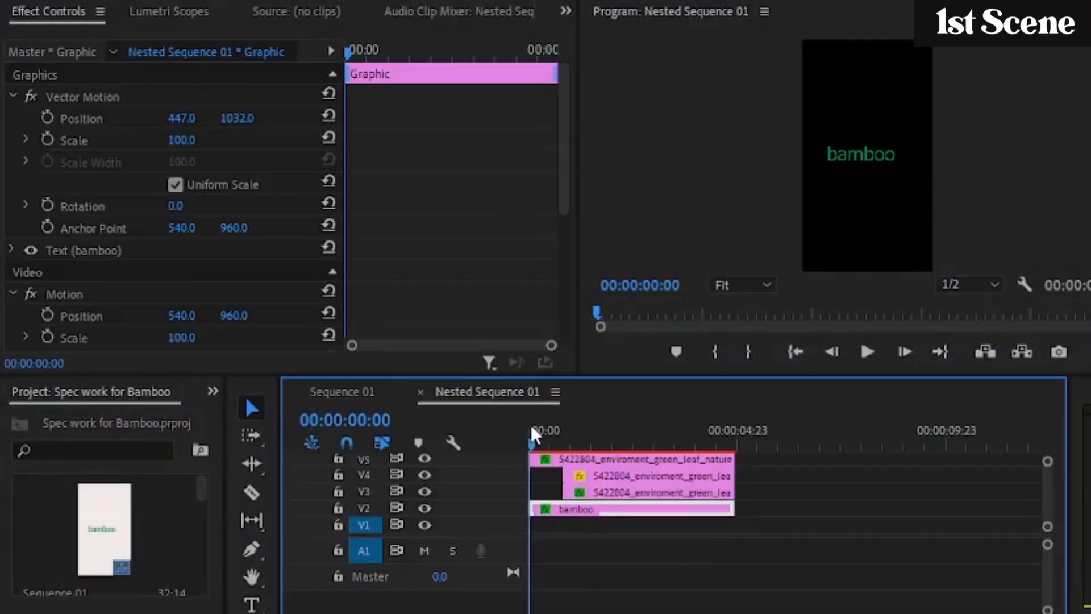
Step: Examine the V3 leaf clip's Transform position keyframes in Nested Sequence 01 by scrubbing through the leaf's entrance
click(603, 493)
drag(561, 209, 565, 265)
drag(384, 44, 376, 40)
mouse_move(550, 33)
mouse_down()
mouse_move(503, 36)
mouse_move(533, 28)
mouse_up()
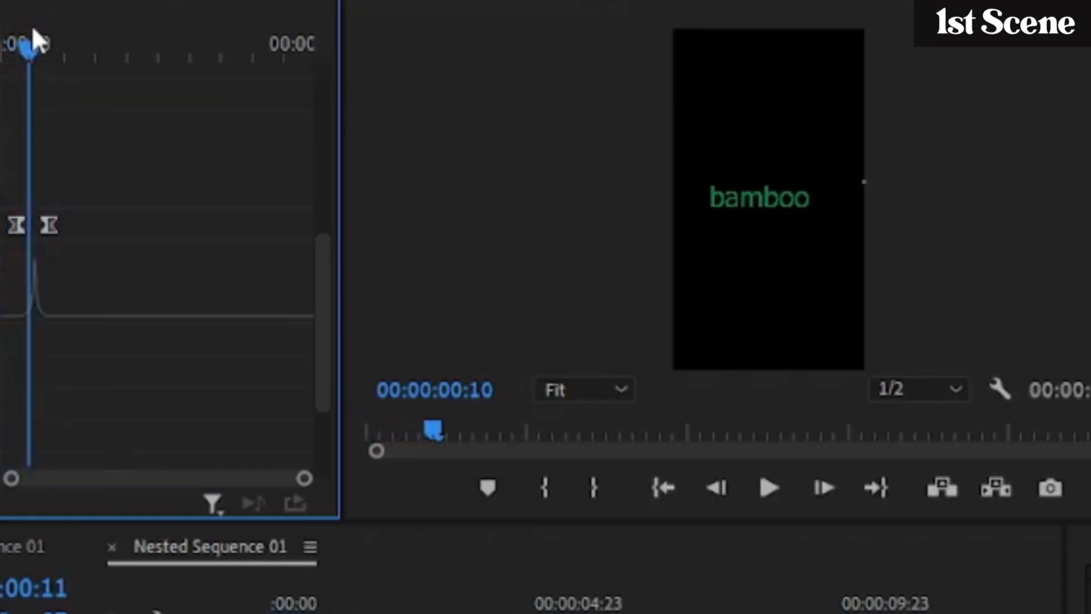
mouse_move(33, 28)
mouse_down()
mouse_move(50, 33)
mouse_move(1, 33)
mouse_move(72, 26)
mouse_move(1, 43)
mouse_move(82, 41)
mouse_move(35, 45)
mouse_up()
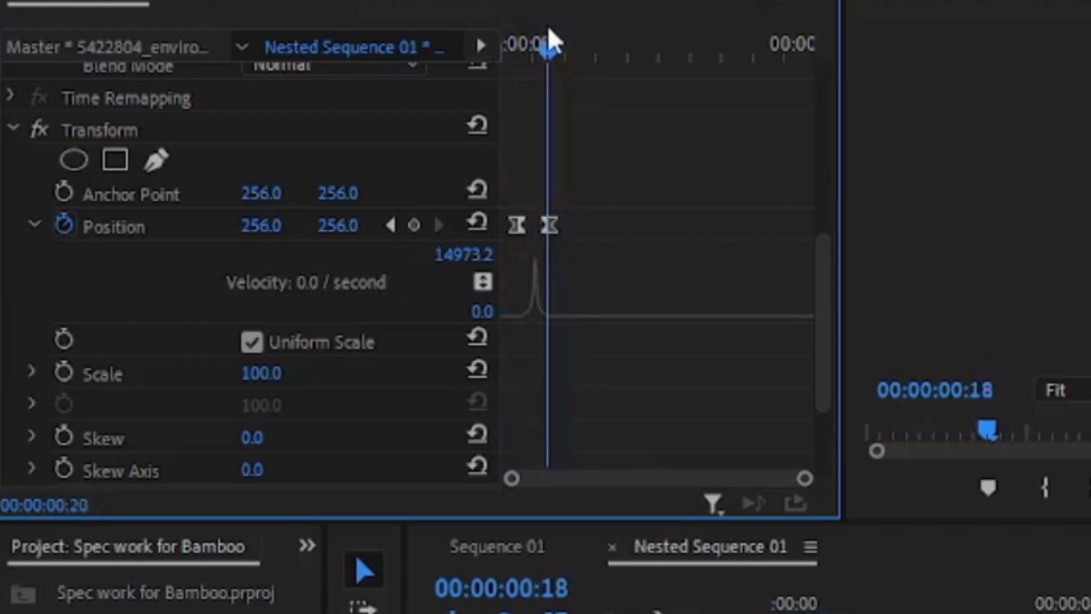
mouse_move(549, 32)
mouse_down()
mouse_move(500, 41)
mouse_move(570, 28)
mouse_move(495, 49)
mouse_move(580, 29)
mouse_move(520, 46)
mouse_move(550, 36)
mouse_up()
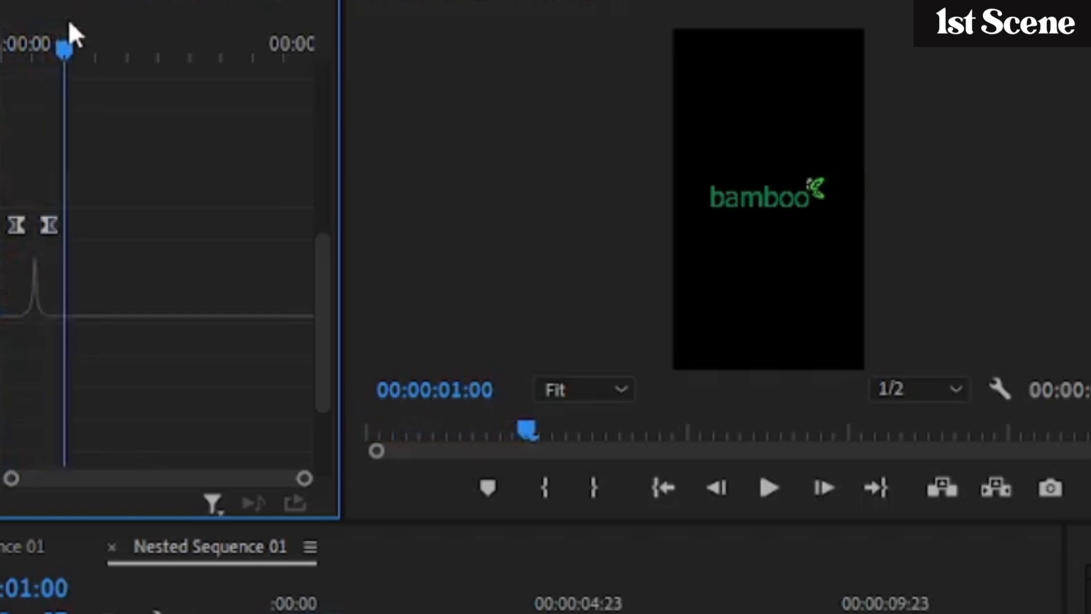
drag(570, 35, 515, 46)
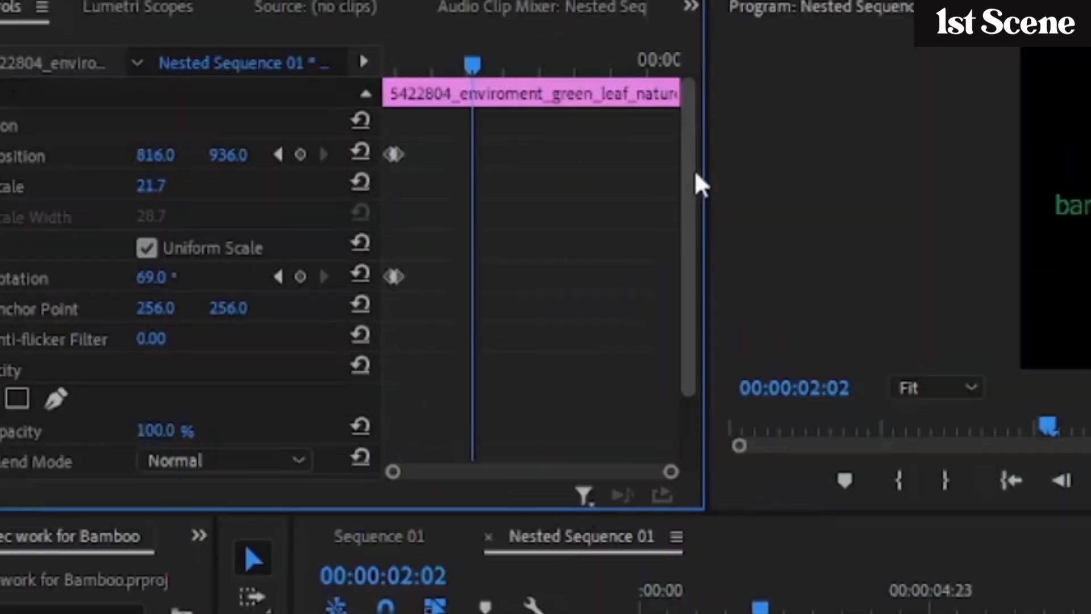
Step: Examine the Motion position and rotation keyframes of the V4 leaf clip in Nested Sequence 01
drag(431, 213, 432, 364)
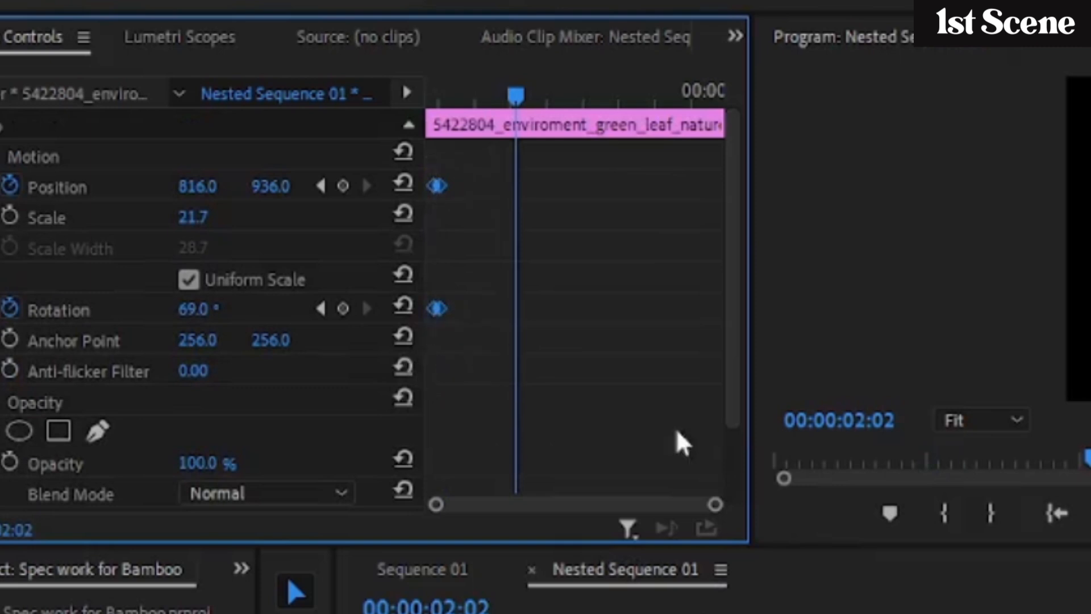
click(607, 373)
click(716, 611)
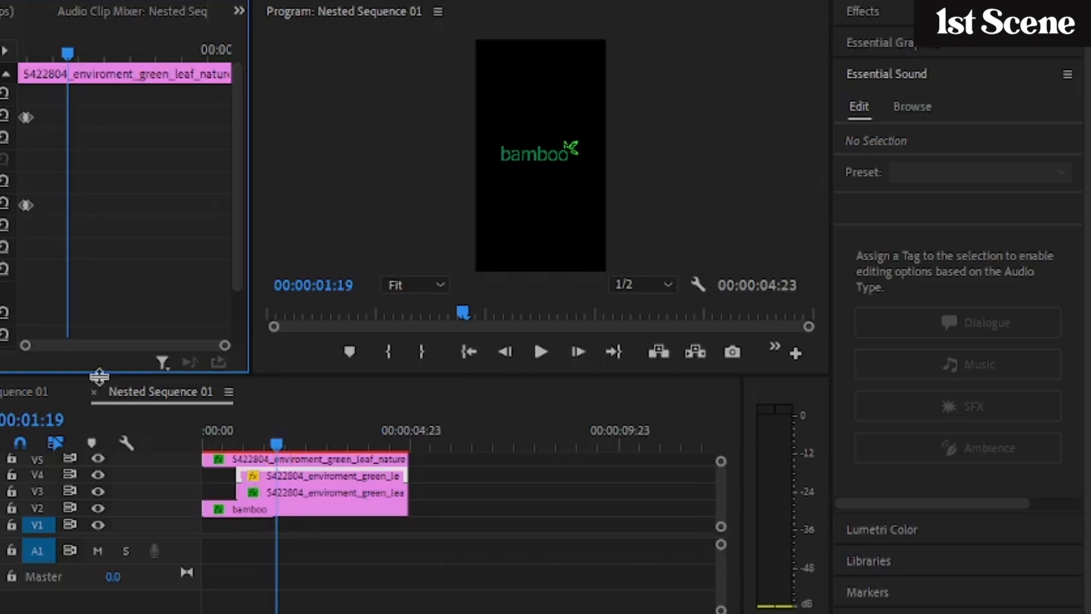
Step: Close Nested Sequence 01 and examine its clip's closing Transform keyframes in Sequence 01
click(94, 392)
click(440, 515)
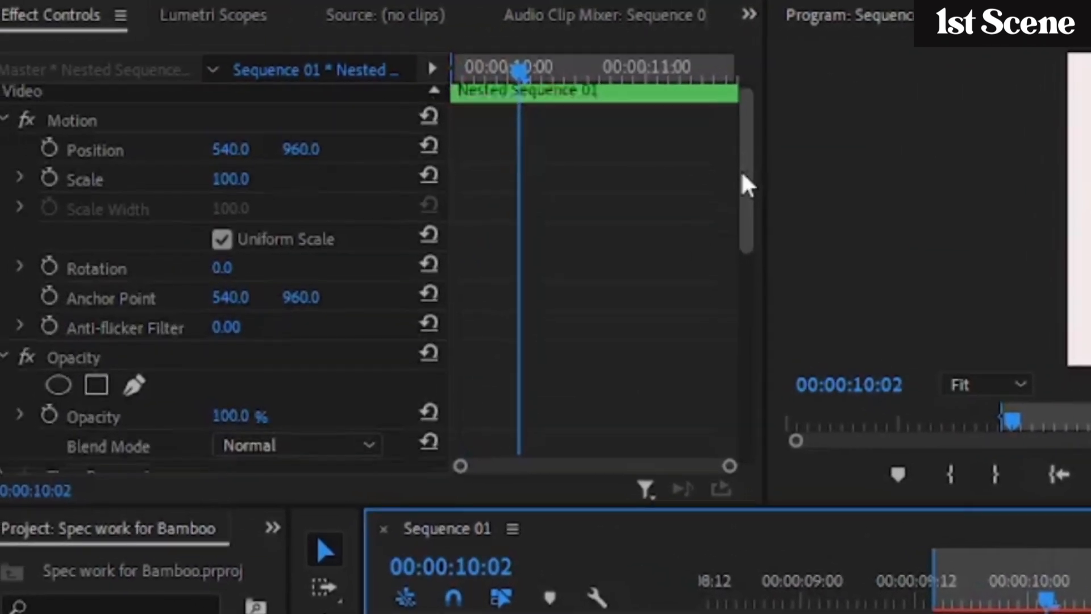
drag(746, 170, 769, 333)
drag(687, 68, 724, 54)
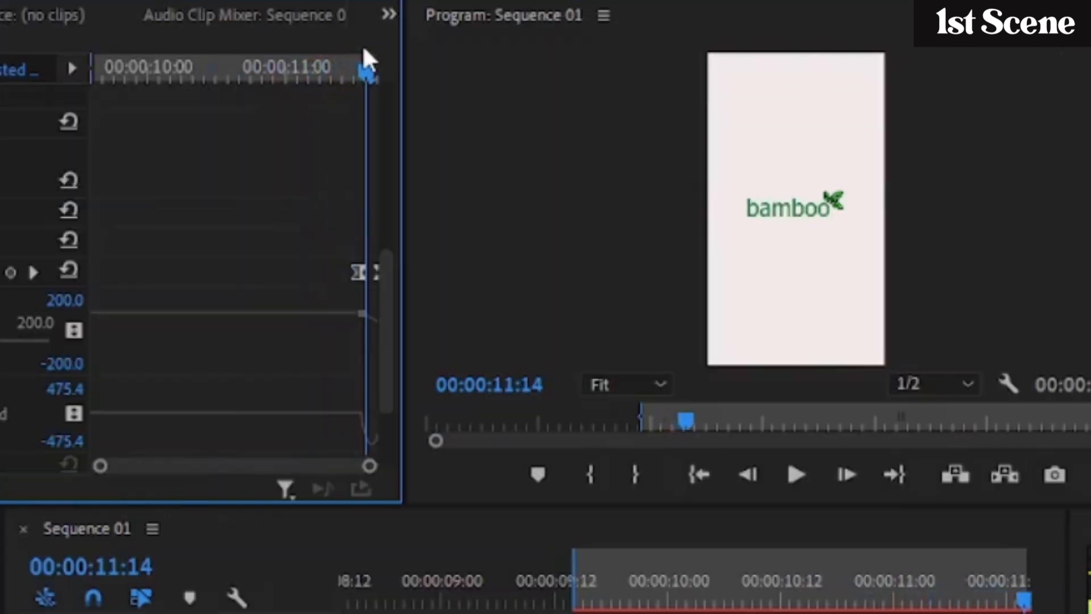
key(=)
key(=)
key(=)
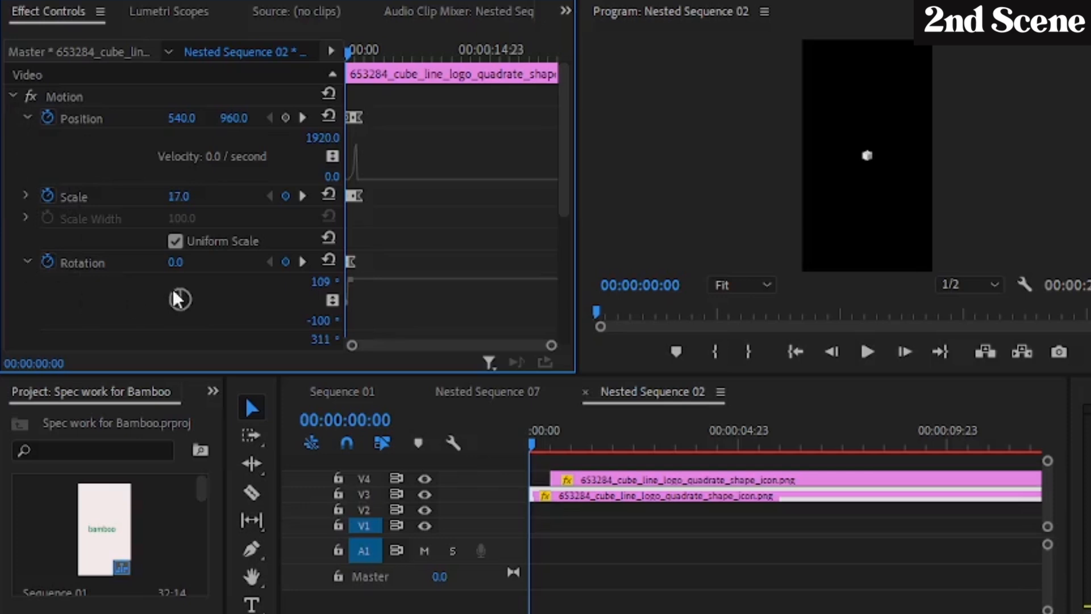
Step: Compare the position, scale and rotation keyframes of the two cube icon clips in Nested Sequence 02
mouse_move(346, 46)
mouse_down()
mouse_move(335, 50)
mouse_move(347, 47)
mouse_up()
click(577, 479)
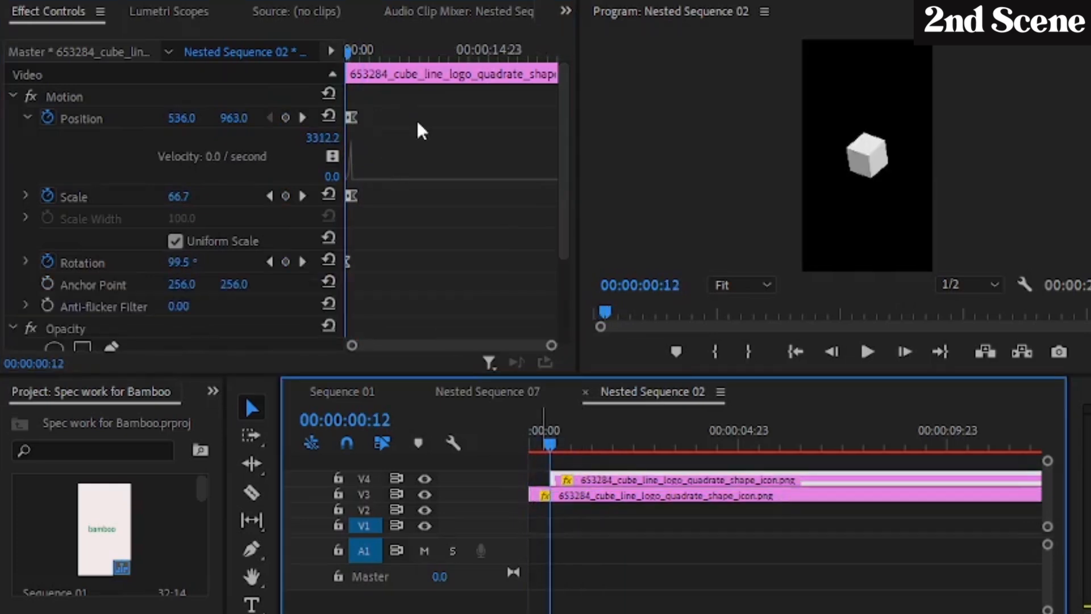
mouse_move(550, 442)
mouse_down()
mouse_move(588, 433)
mouse_move(536, 450)
mouse_up()
click(566, 493)
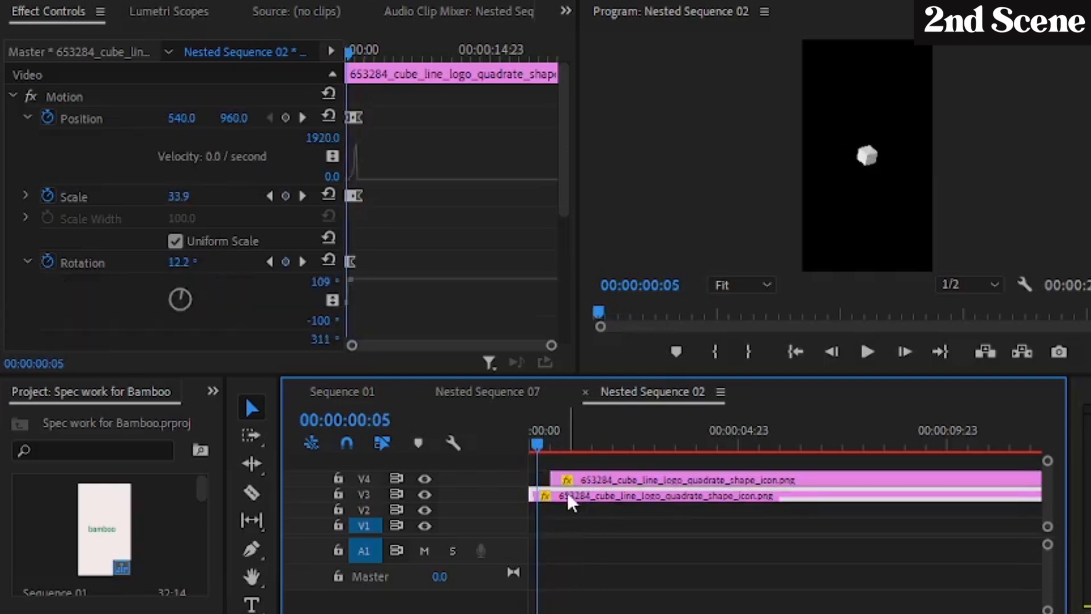
click(592, 478)
click(530, 439)
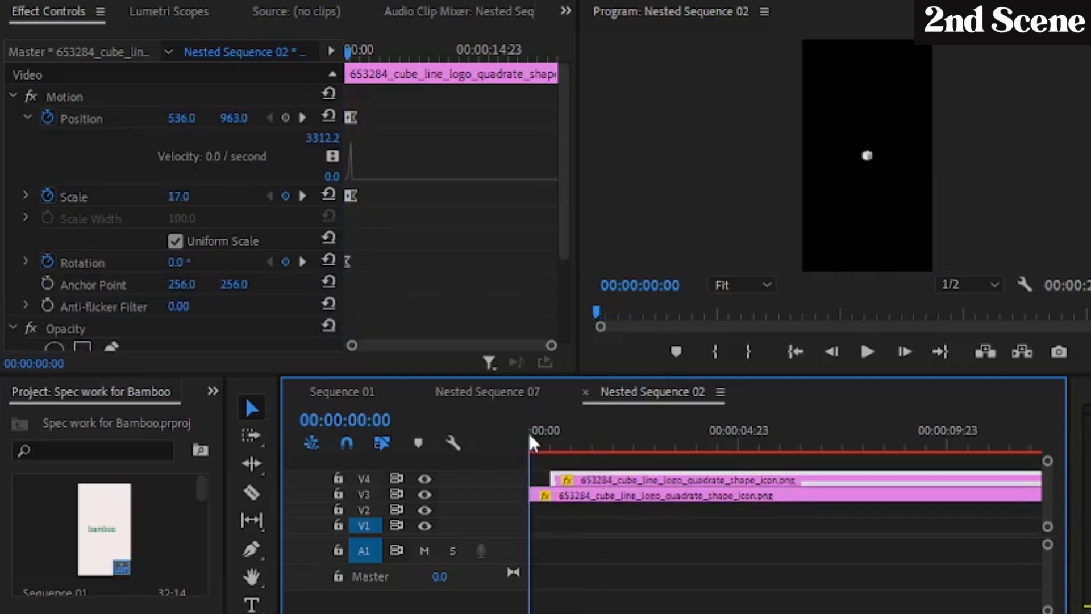
click(576, 496)
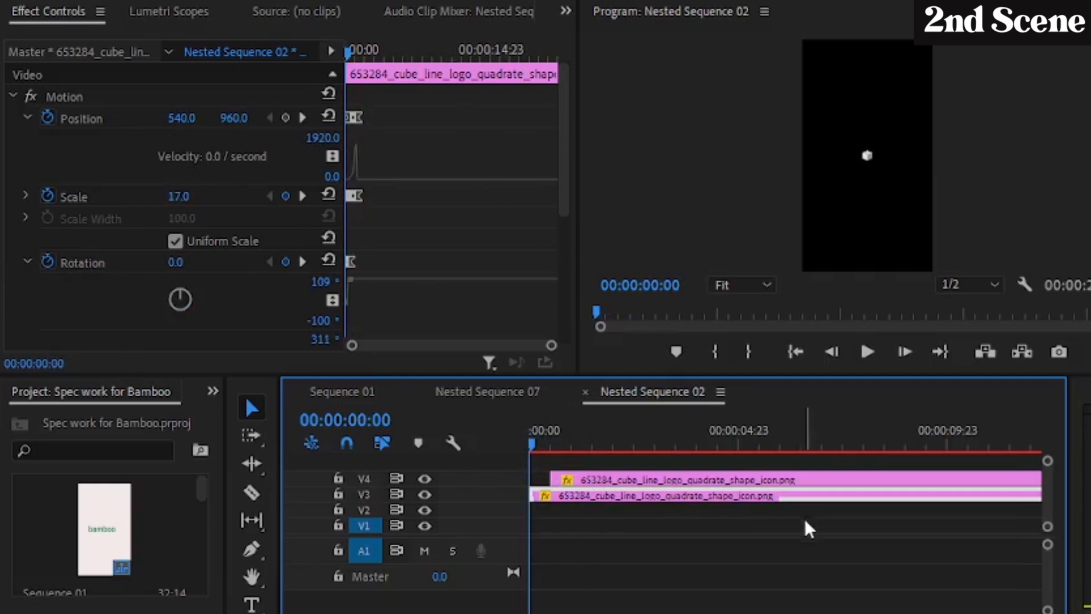
click(540, 428)
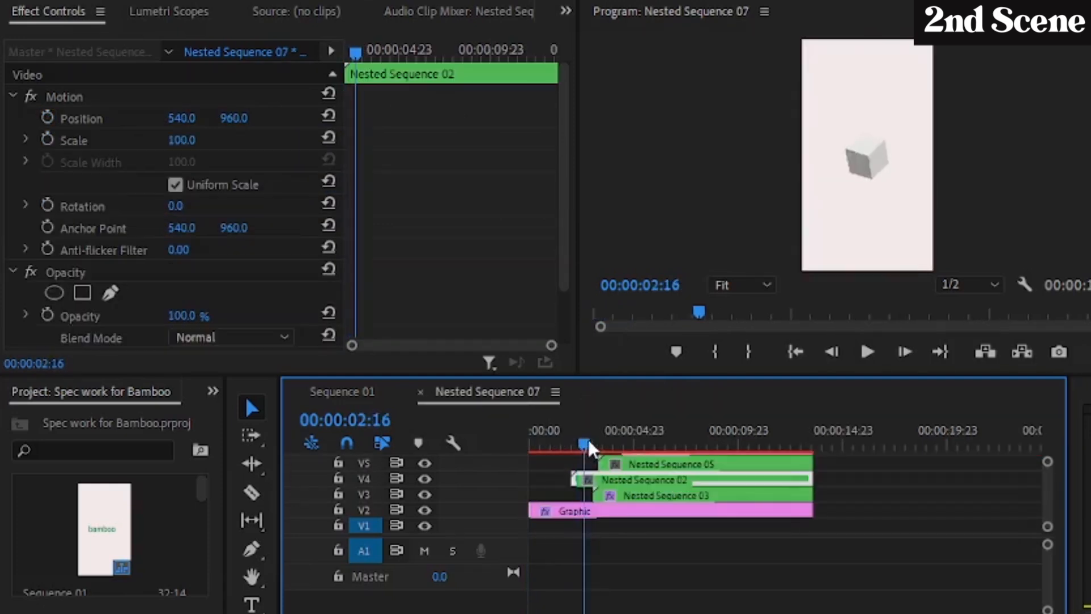
Step: Examine the Treasury Bills text's Transform scale keyframes on Nested Sequence 03, plus the effects on Nested Sequence 05's upper graphic
mouse_move(588, 439)
mouse_down()
mouse_move(605, 435)
mouse_move(585, 449)
mouse_up()
double_click(629, 496)
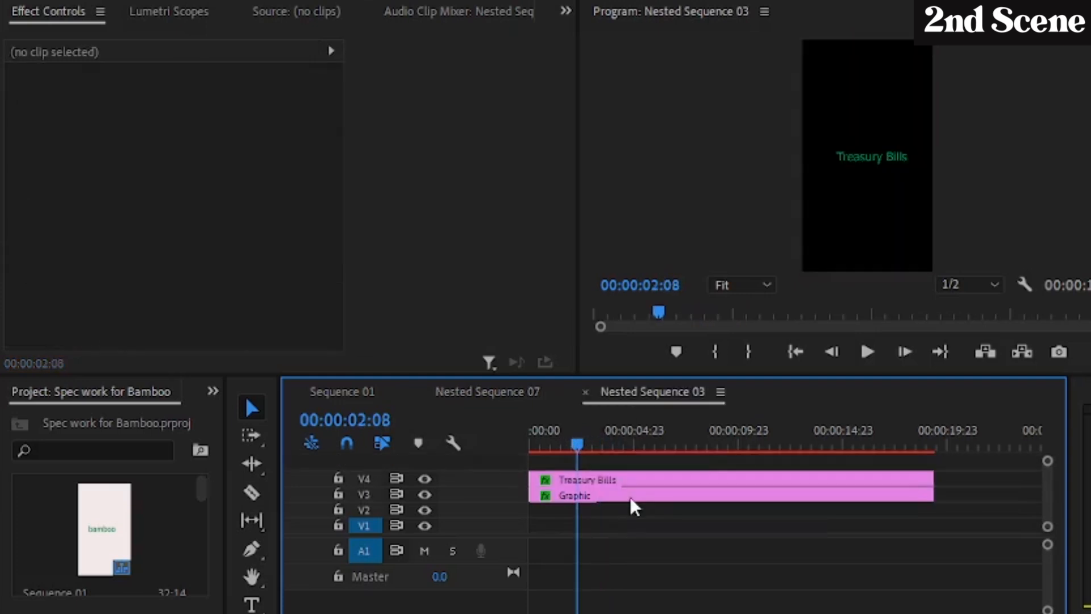
drag(580, 428, 555, 434)
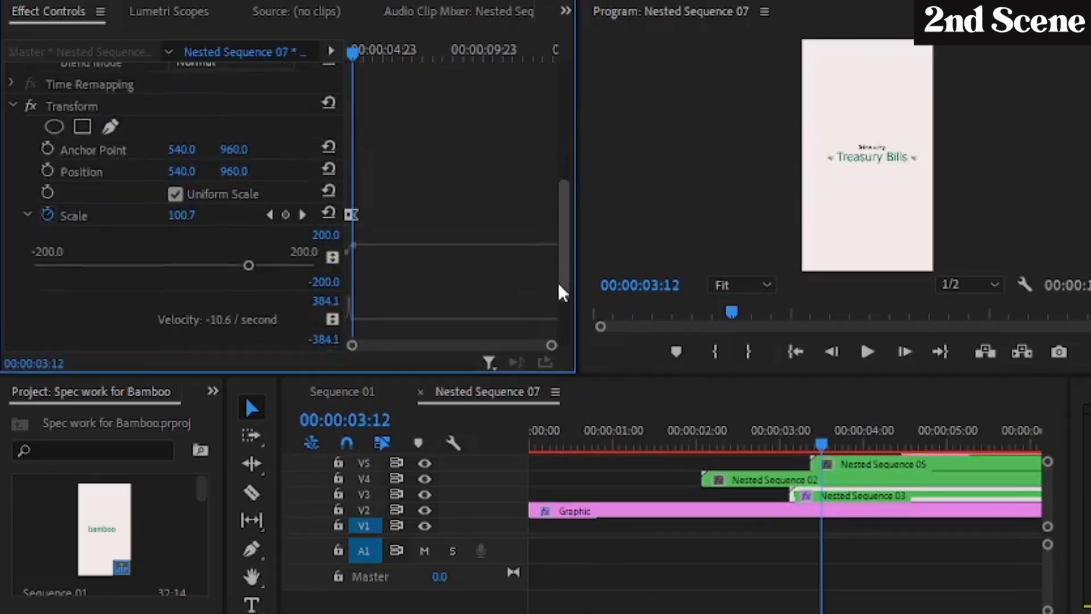
scroll(558, 283, down, 3)
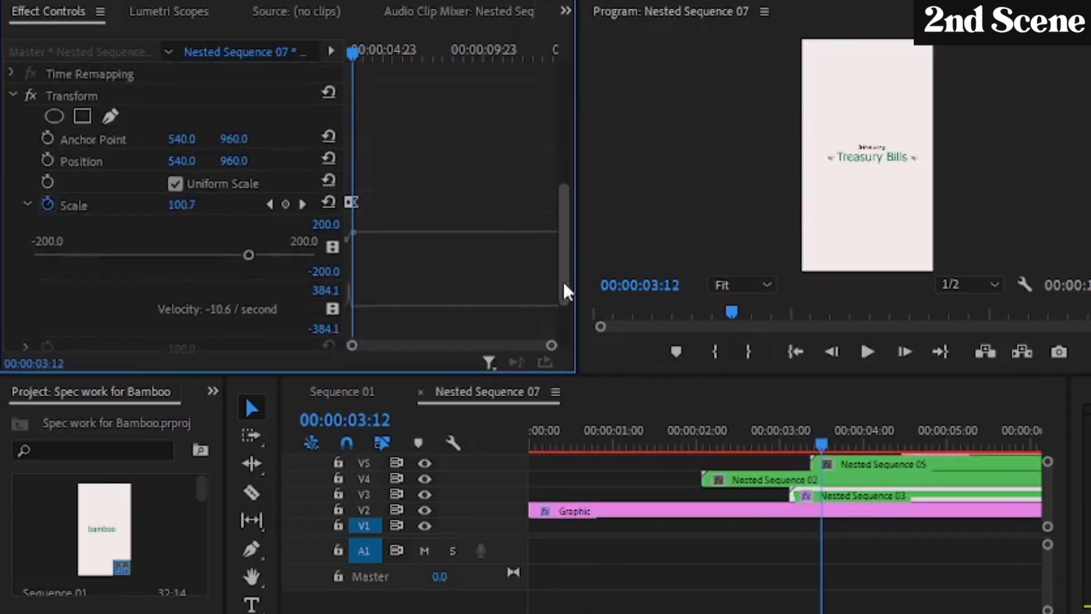
scroll(573, 301, down, 1)
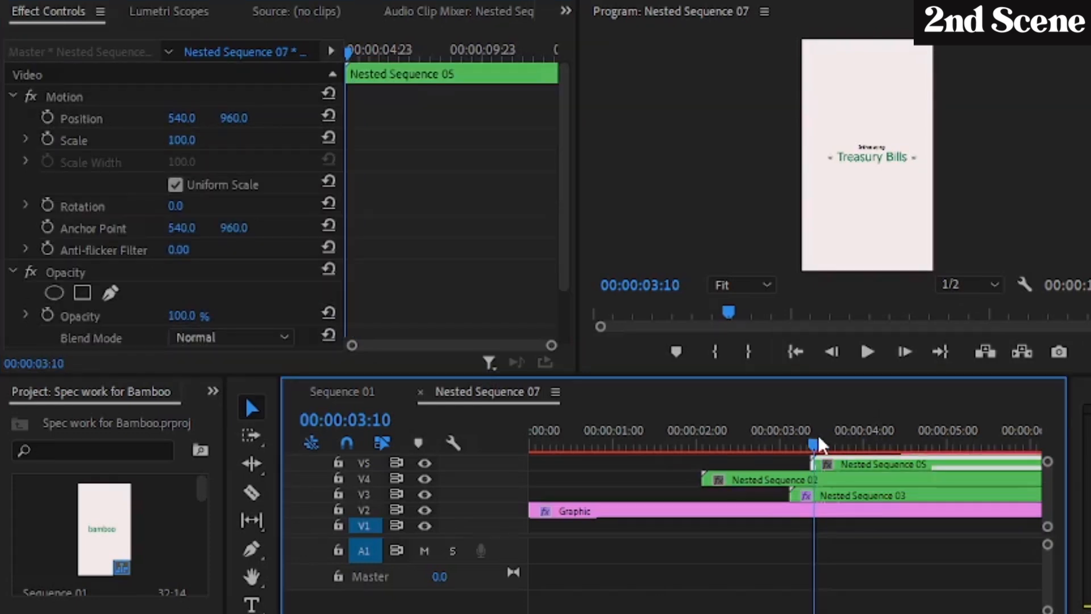
mouse_move(818, 441)
mouse_down()
mouse_move(847, 429)
mouse_move(836, 442)
mouse_up()
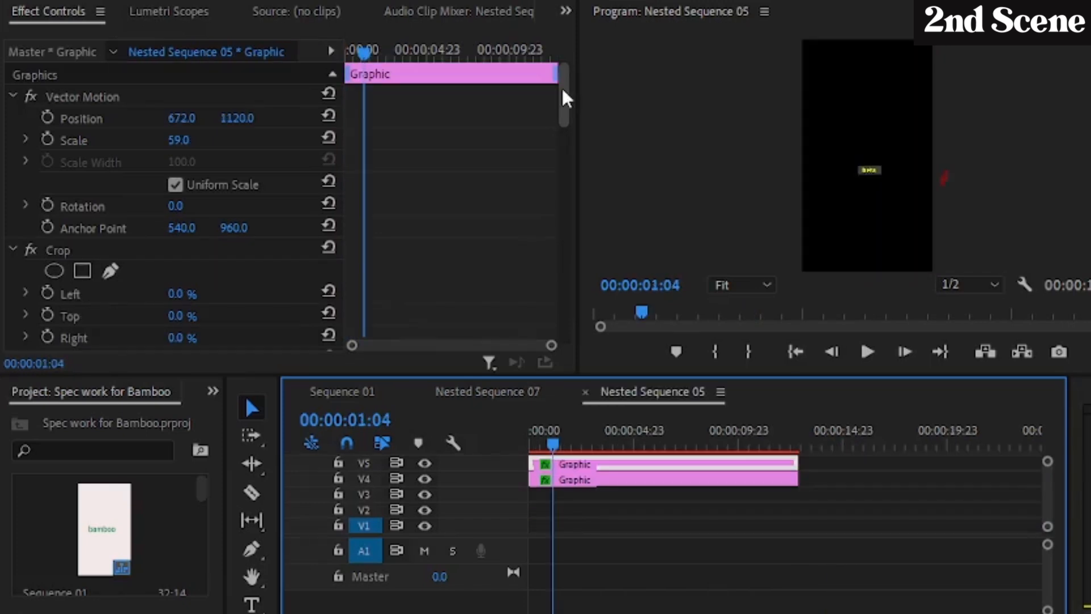
drag(561, 86, 567, 128)
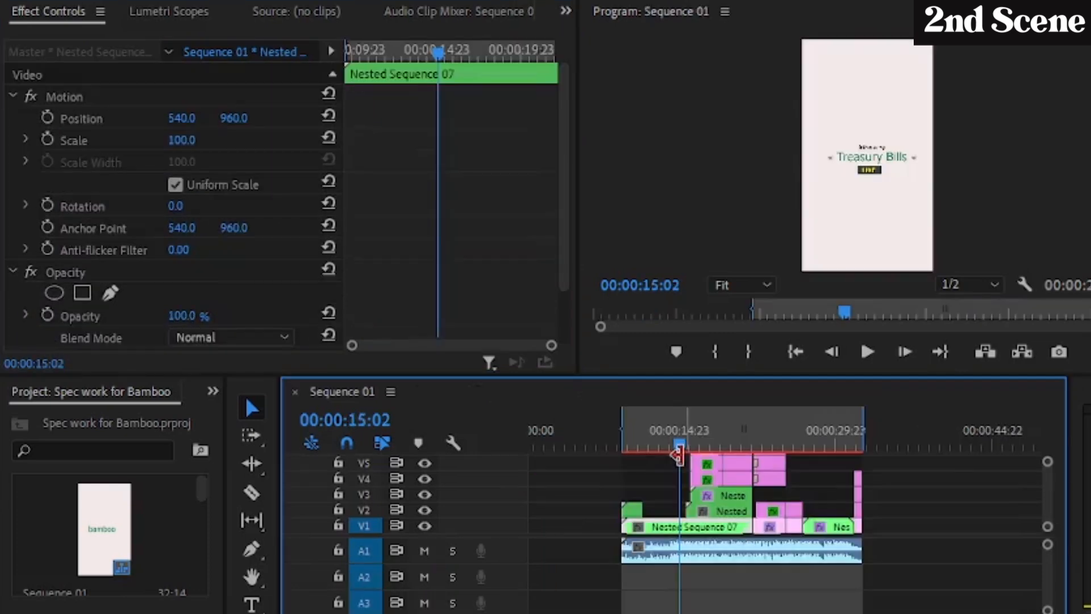
Step: Scrub through the mask expansion transition where Nested Sequence 10 begins in Sequence 01
drag(687, 443, 694, 433)
click(709, 505)
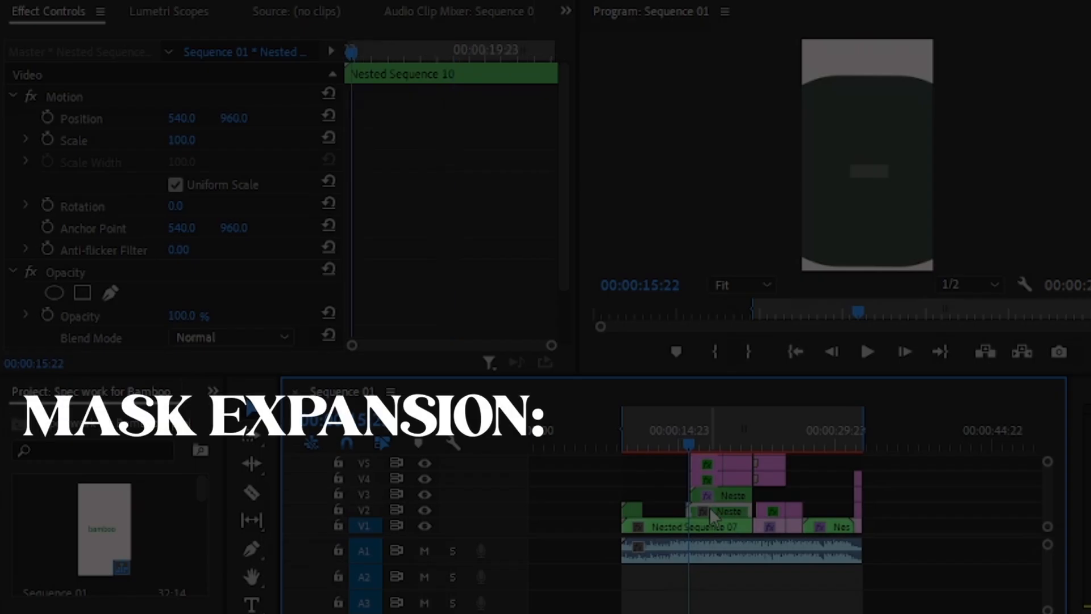
key(equal)
key(equal)
key(equal)
drag(788, 440, 768, 448)
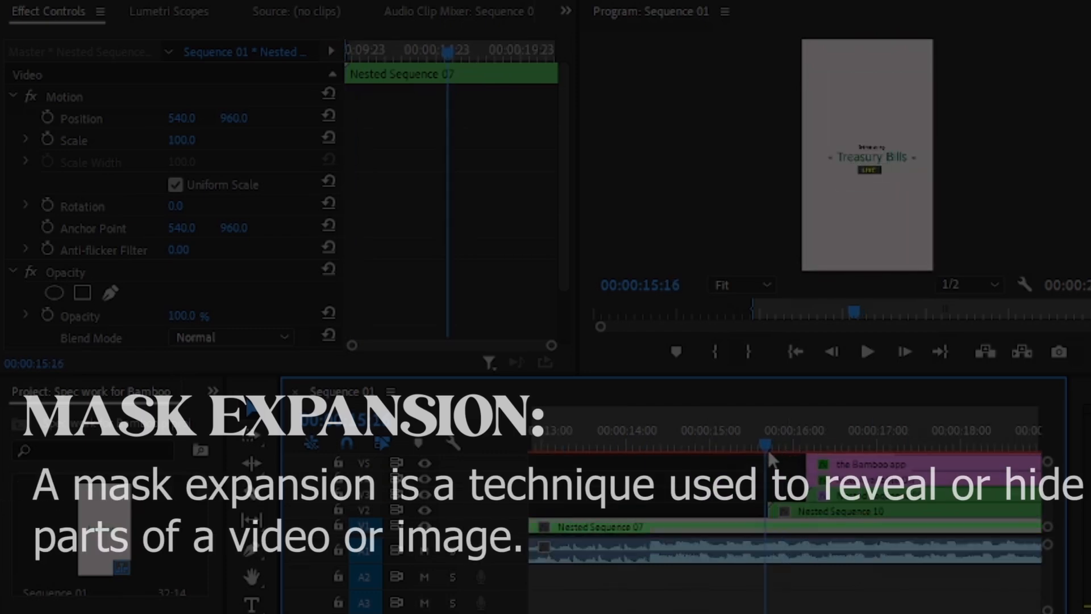
drag(769, 446, 795, 438)
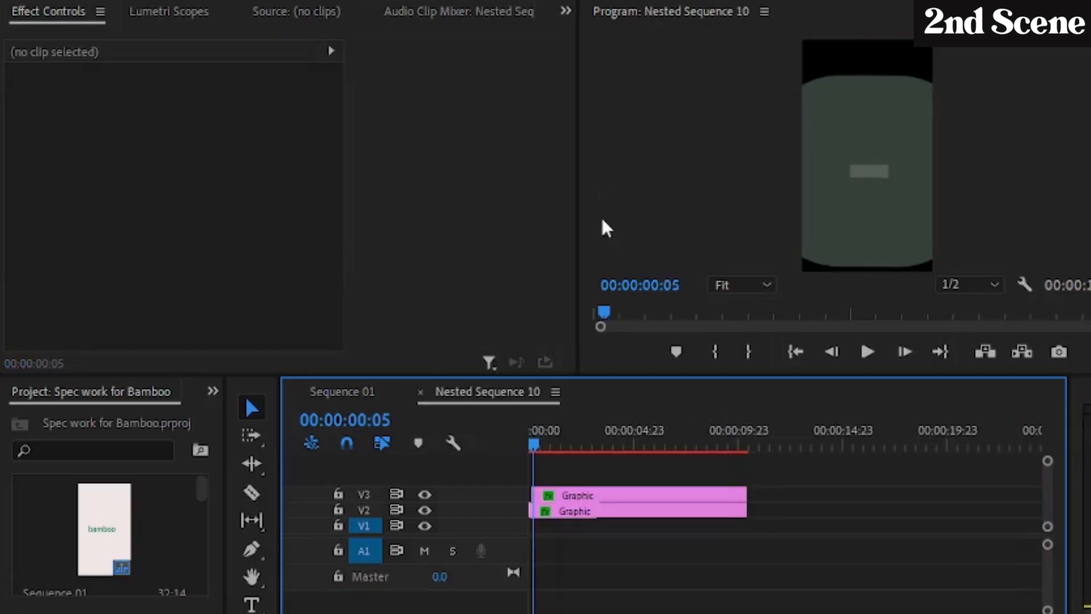
Step: Examine the Mask Expansion keyframes on the V2 graphic in Nested Sequence 10 while scrubbing through the reveal
drag(546, 446, 528, 445)
click(602, 512)
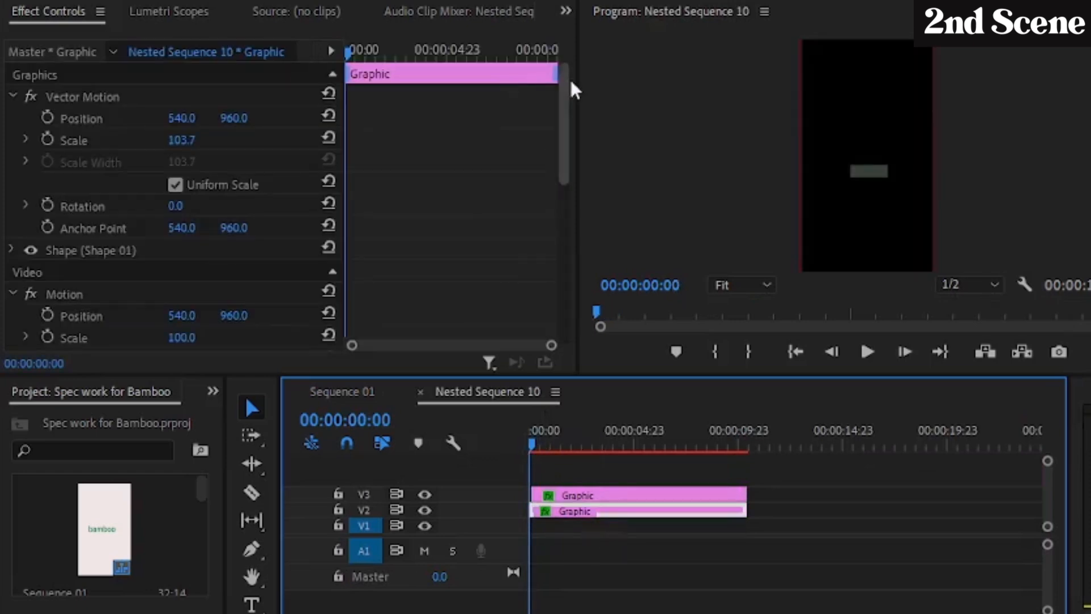
drag(564, 103, 554, 241)
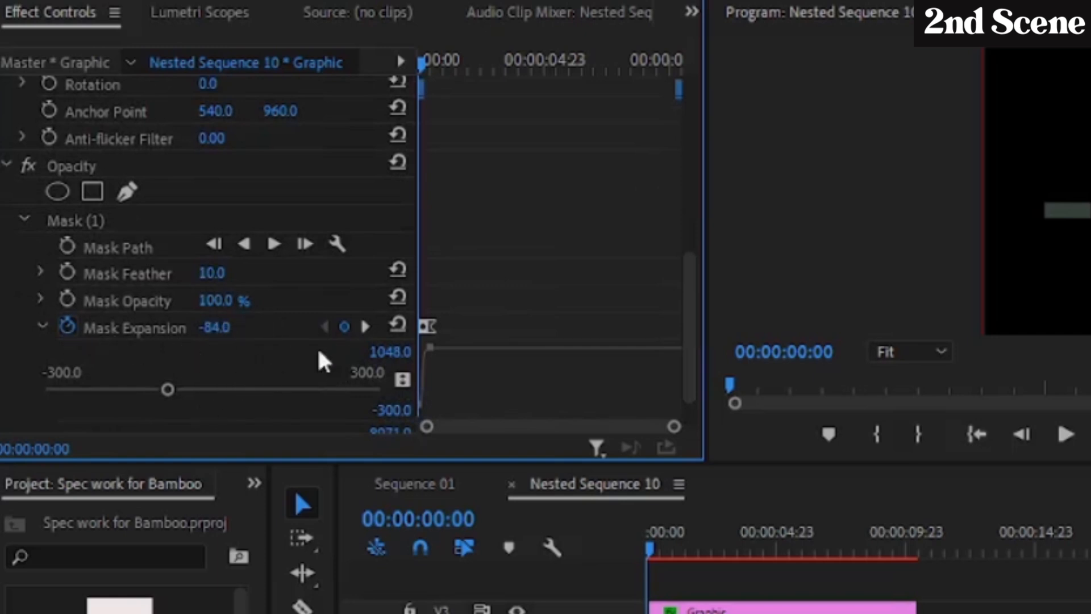
drag(651, 534, 665, 537)
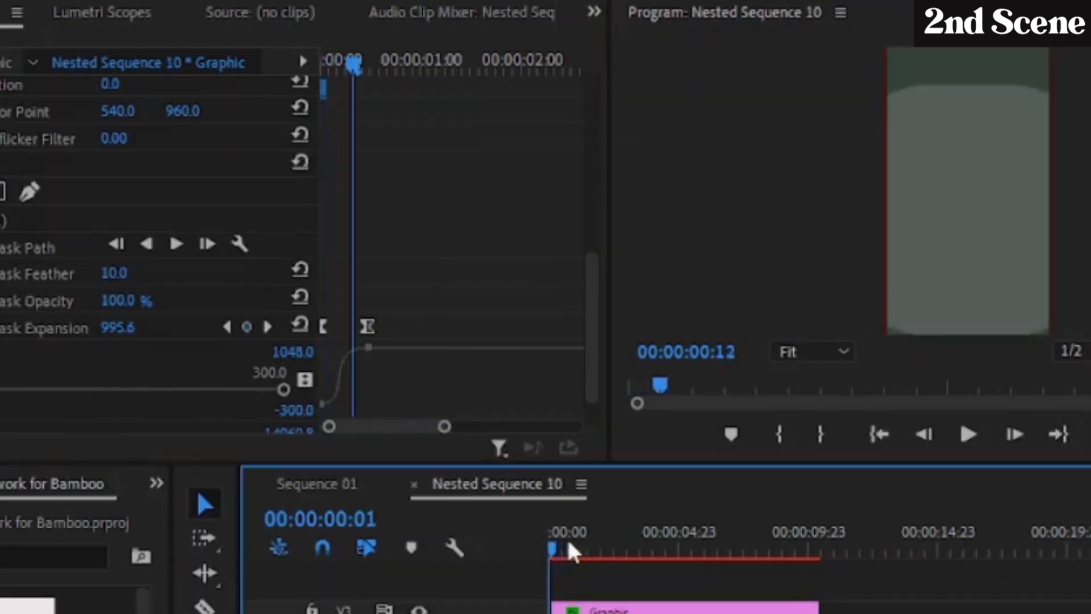
drag(566, 537, 574, 537)
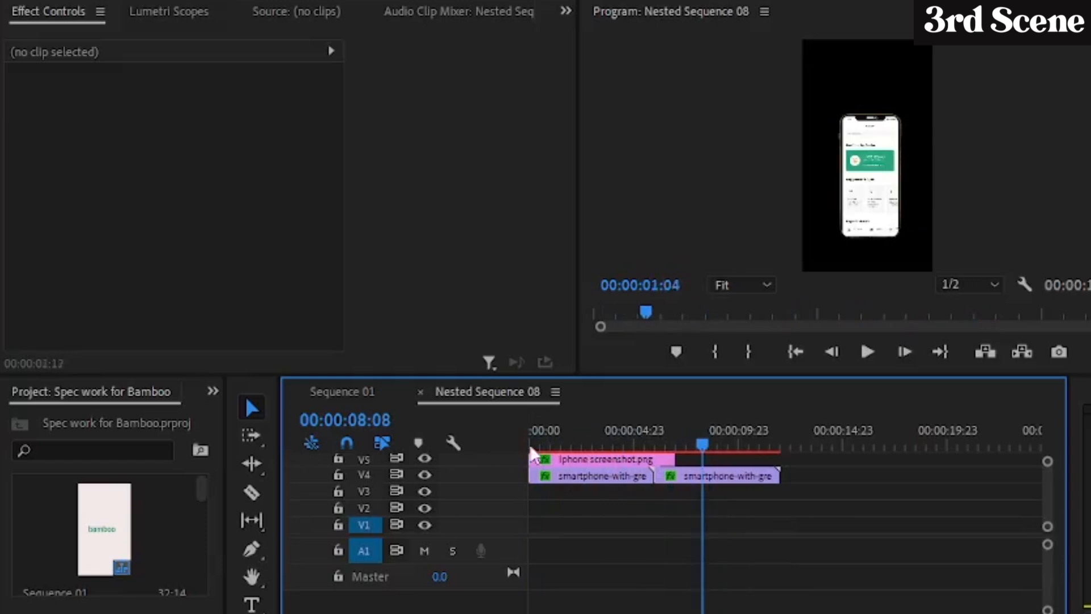
Step: Play the phone mockup in Nested Sequence 08 and examine its Transform position keyframes in Sequence 01
click(533, 449)
key(space)
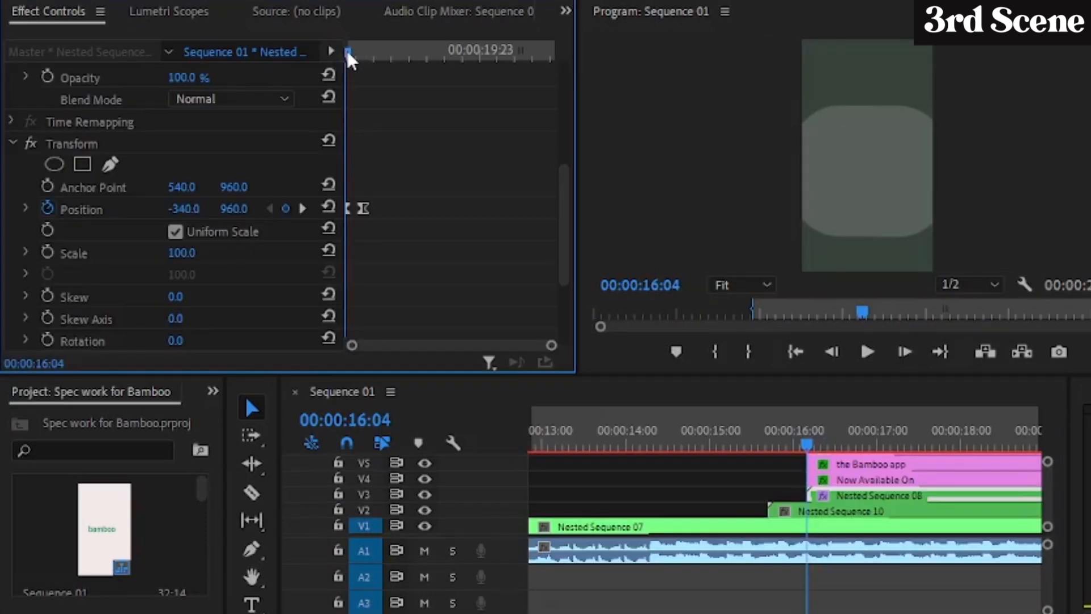
mouse_move(347, 53)
mouse_down()
mouse_move(379, 60)
mouse_move(349, 72)
mouse_up()
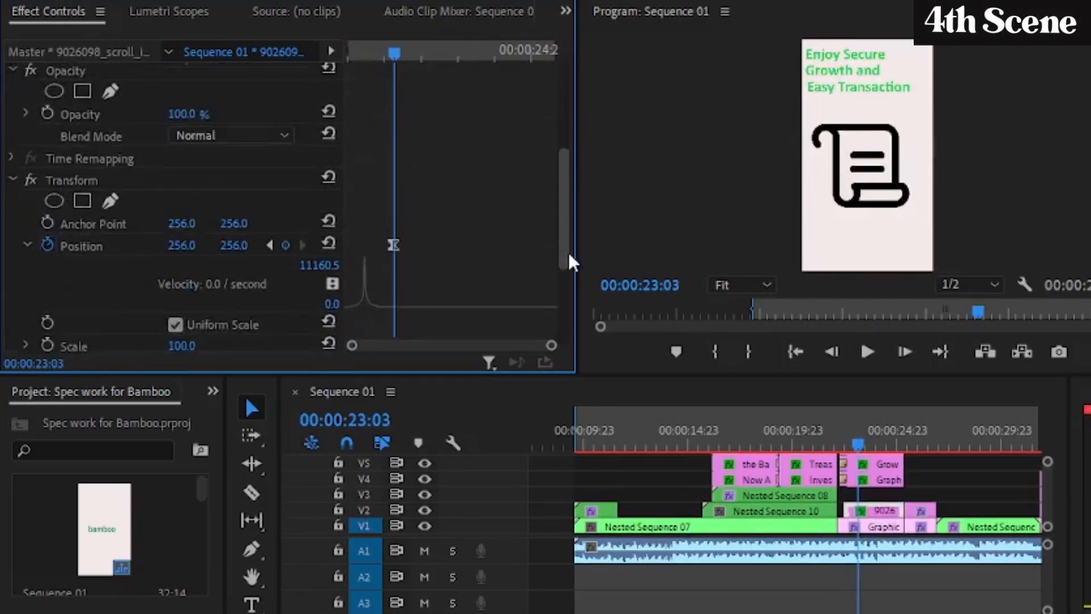
Step: Examine the scroll icon's Transform position keyframes and the Crop and Transform settings of the "Join the Bamboo Community" text
scroll(568, 252, down, 3)
scroll(516, 165, down, 1)
mouse_move(395, 52)
mouse_down()
mouse_move(328, 65)
mouse_move(385, 57)
mouse_up()
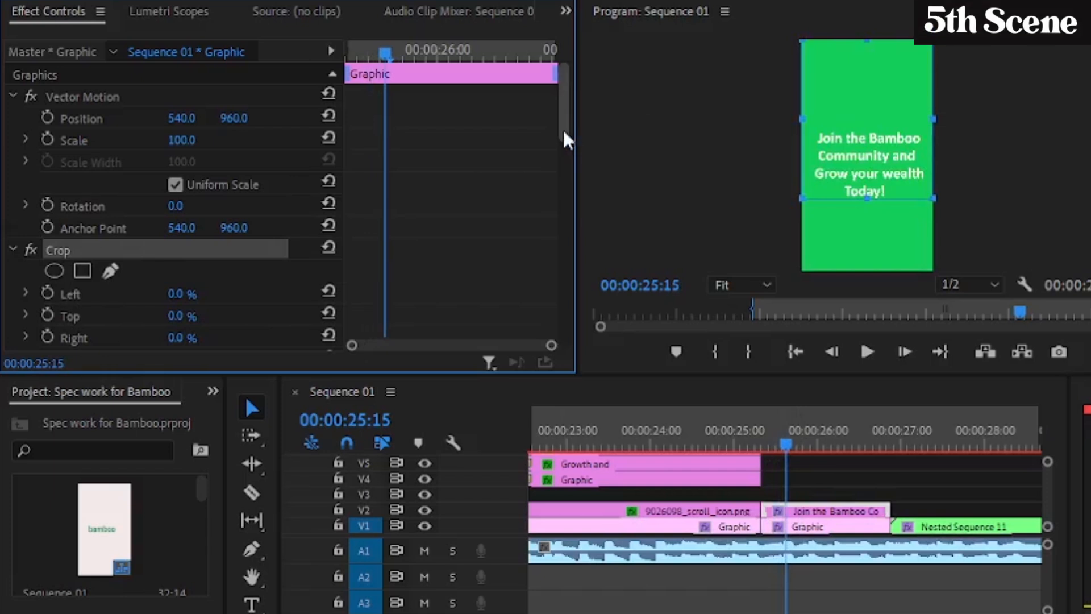
drag(563, 128, 562, 182)
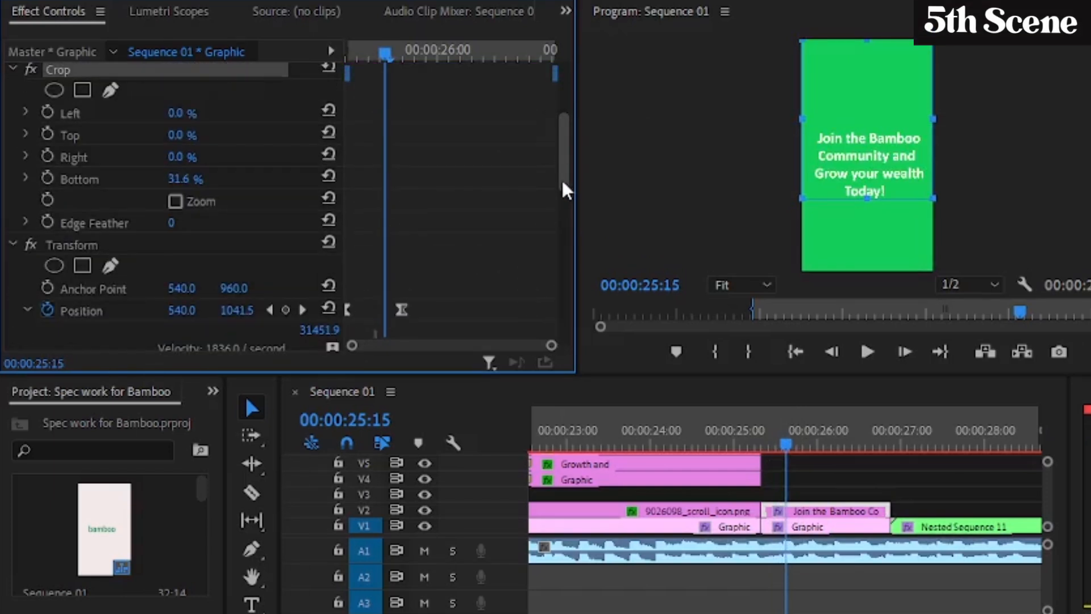
drag(784, 445, 825, 439)
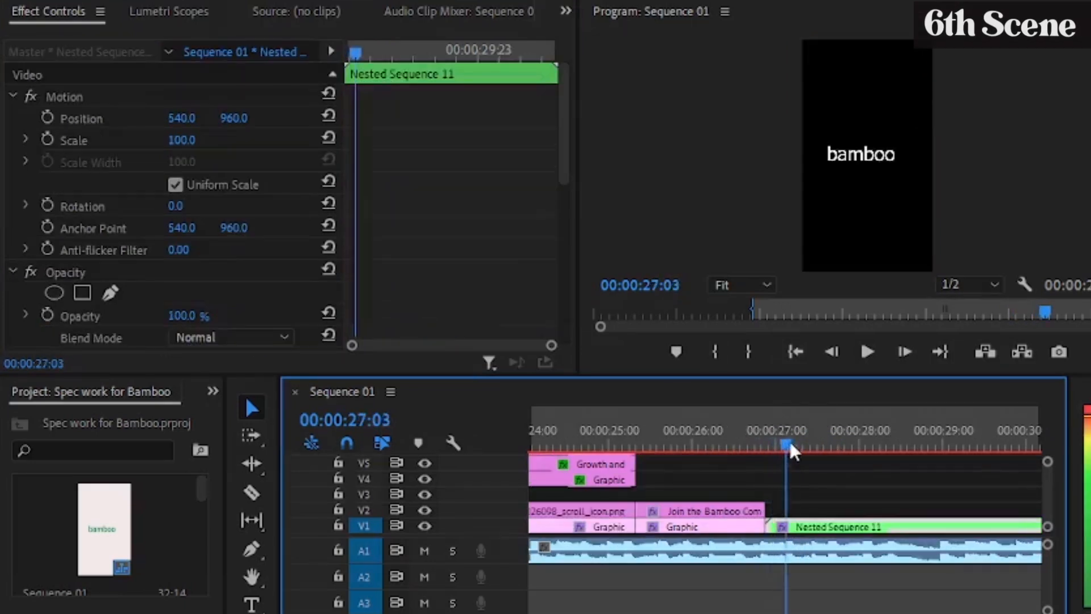
Step: Scrub through the white bamboo logo animation, open Nested Sequence 11 and review its layers from the beginning
drag(790, 442, 864, 439)
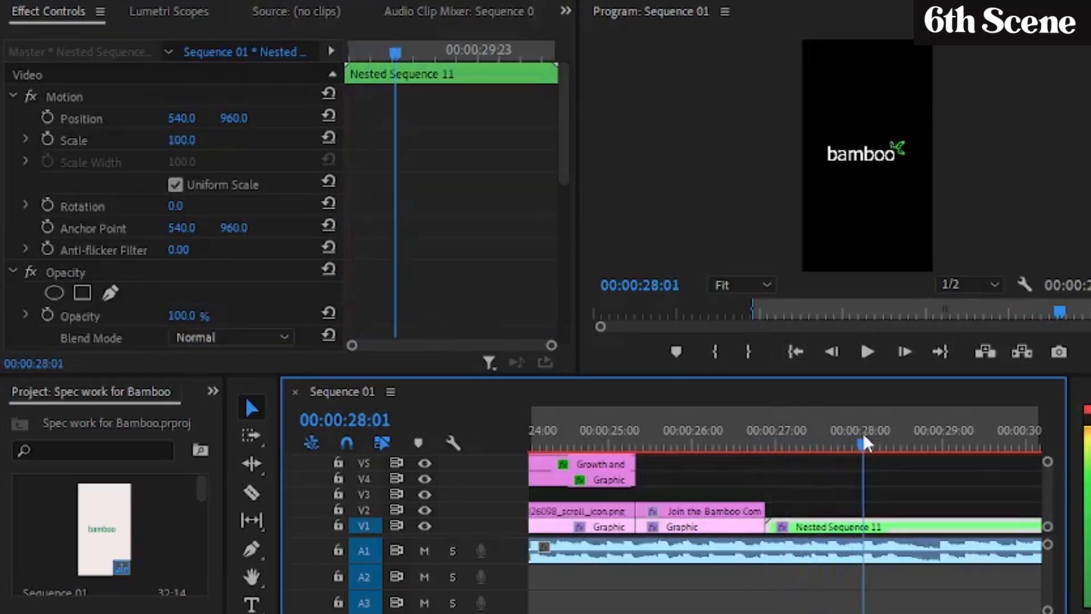
double_click(824, 523)
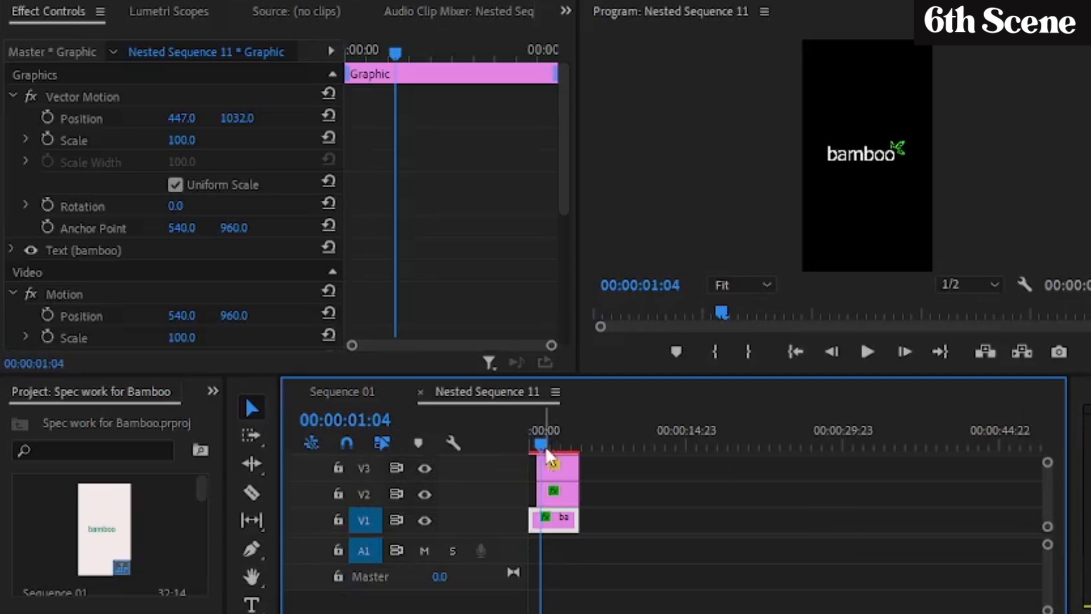
drag(546, 446, 520, 448)
drag(1049, 463, 1049, 444)
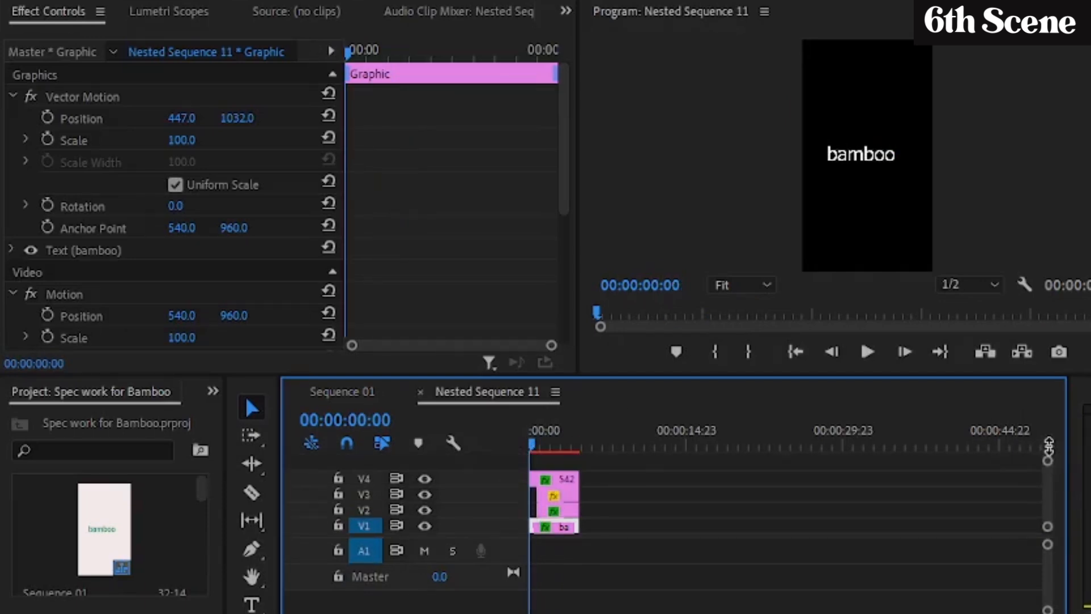
mouse_move(536, 442)
mouse_down()
mouse_move(555, 441)
mouse_move(532, 445)
mouse_up()
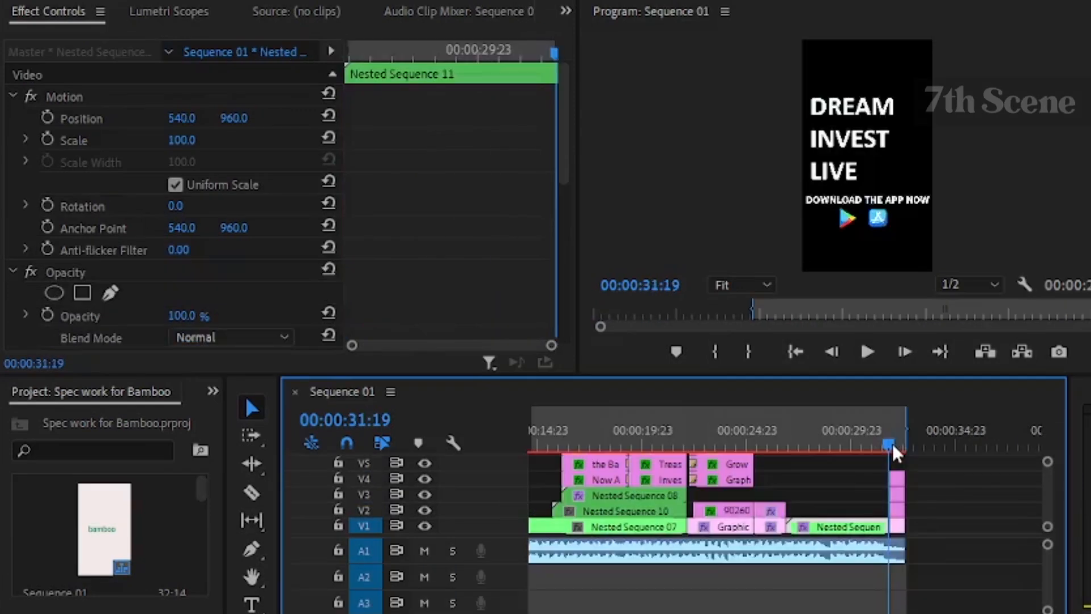
Step: Review the final scene's text, app store icons and graphic layers around 00:00:32:00 in Sequence 01
click(816, 443)
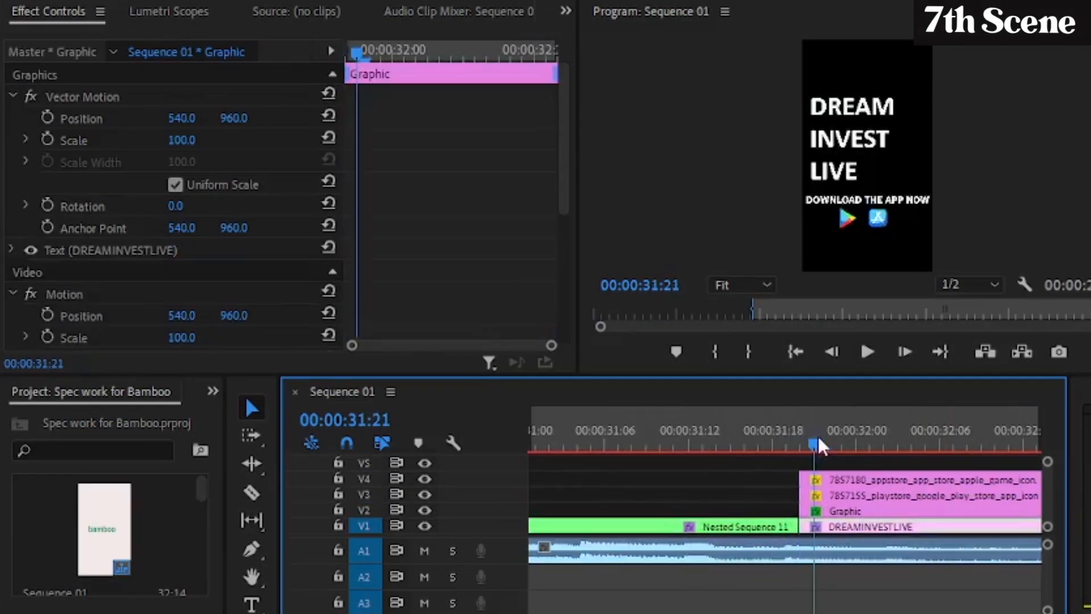
drag(835, 443, 737, 442)
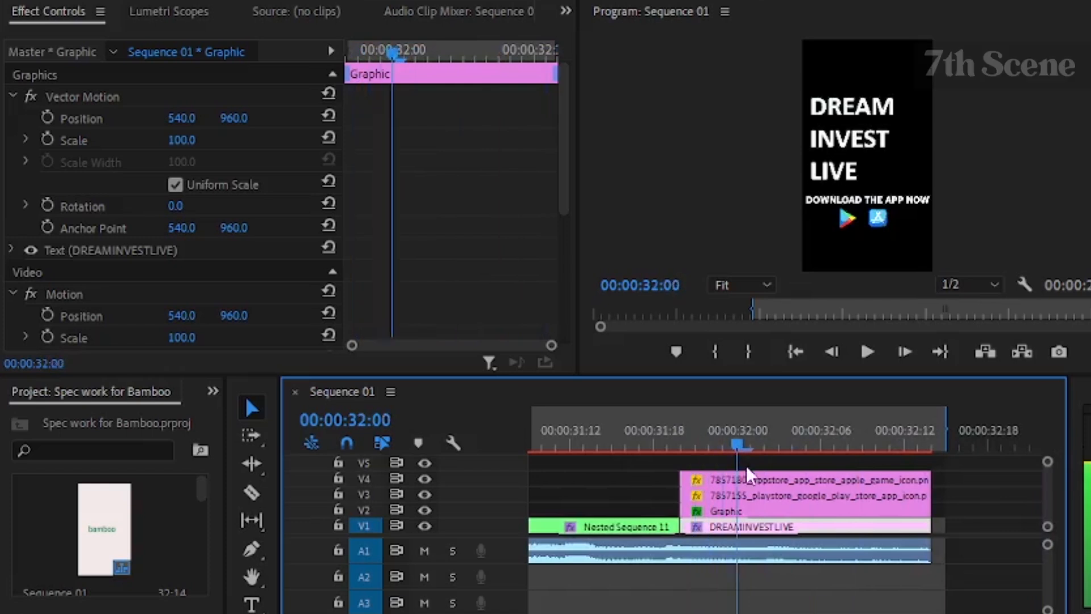